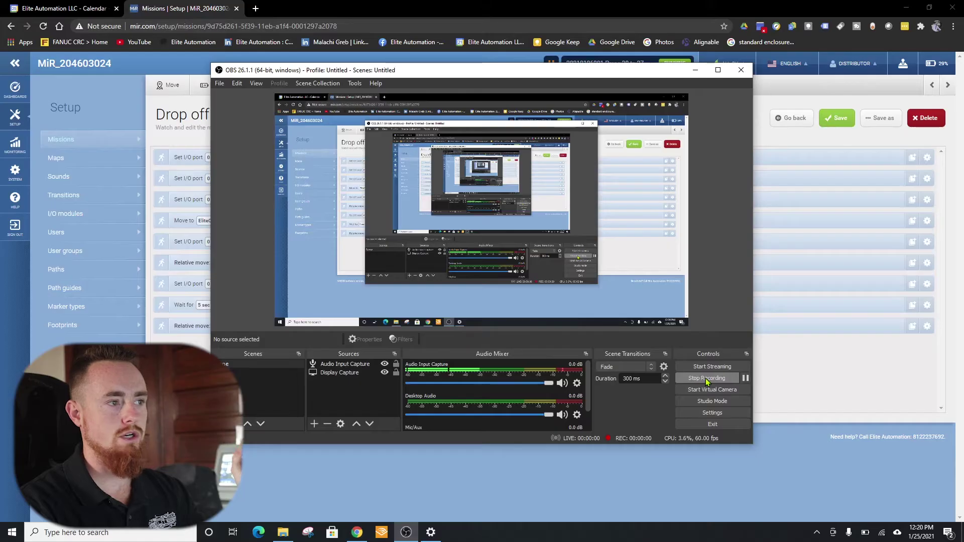
Minimize the OBS Studio window so the Drop off Parts EliteConv mission page shows.
click(702, 74)
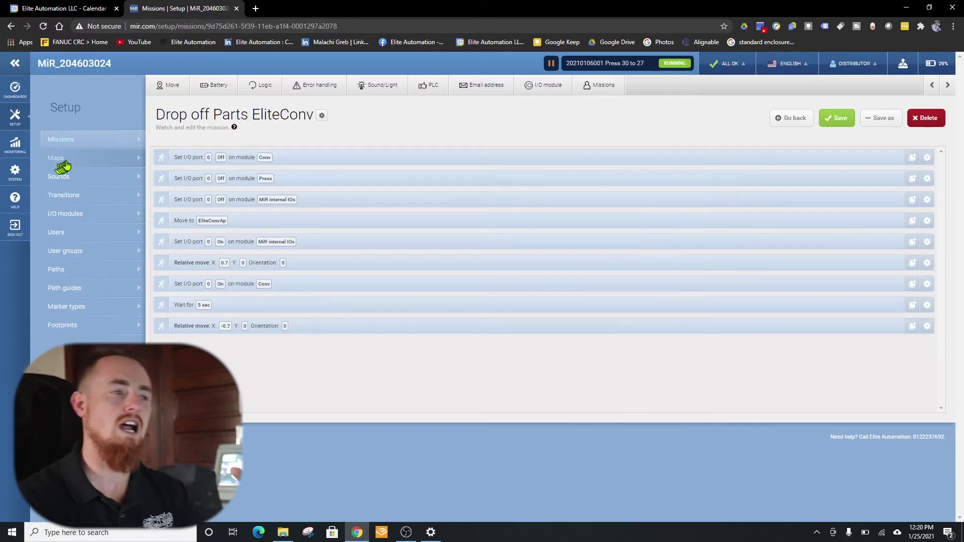
Go to the Dashboards list and start editing the EliteAutomation dashboard.
click(15, 88)
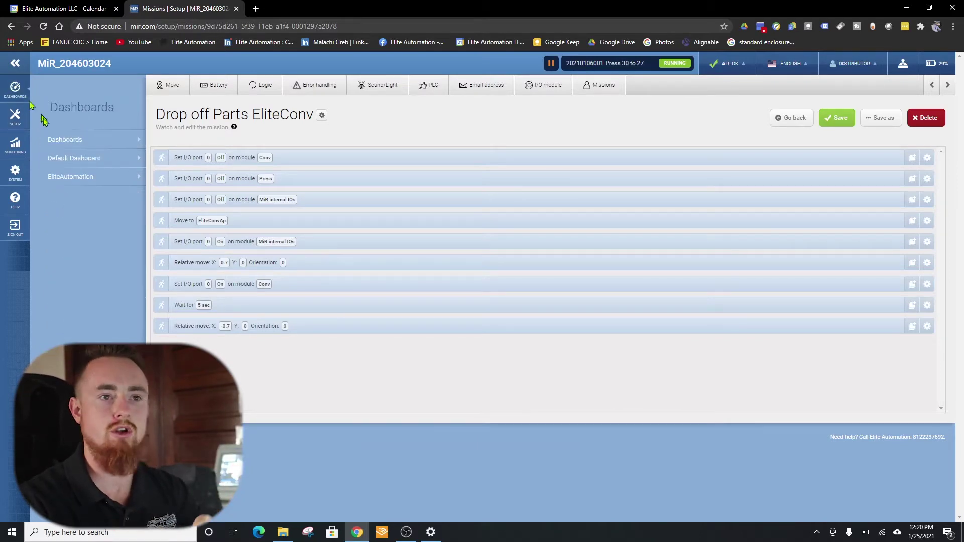
click(71, 140)
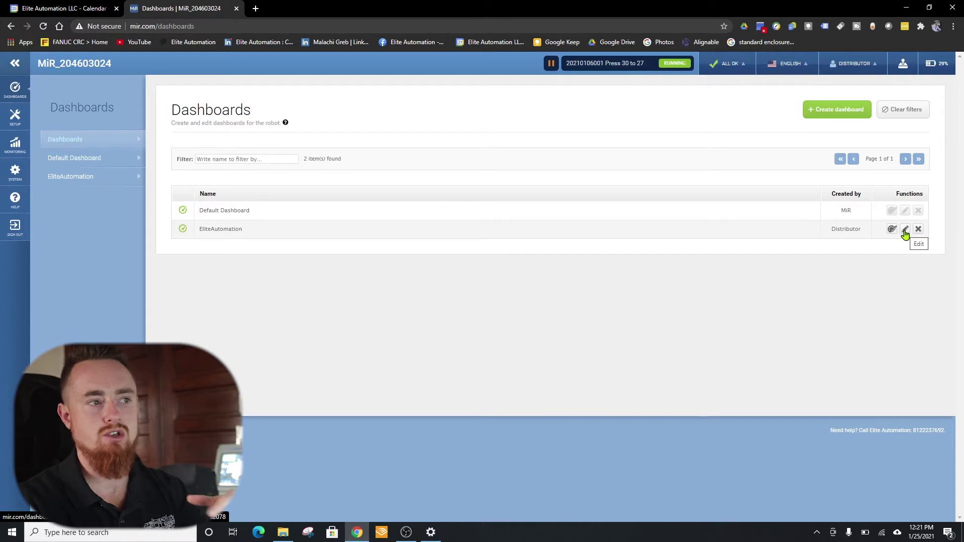
click(905, 231)
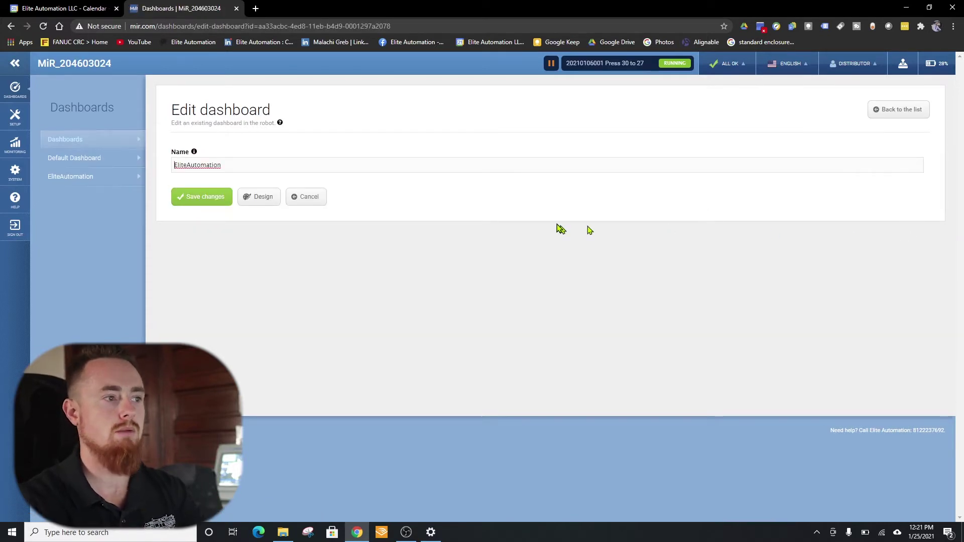
Open the EliteAutomation dashboard in Design view and show the Missions widgets.
click(265, 202)
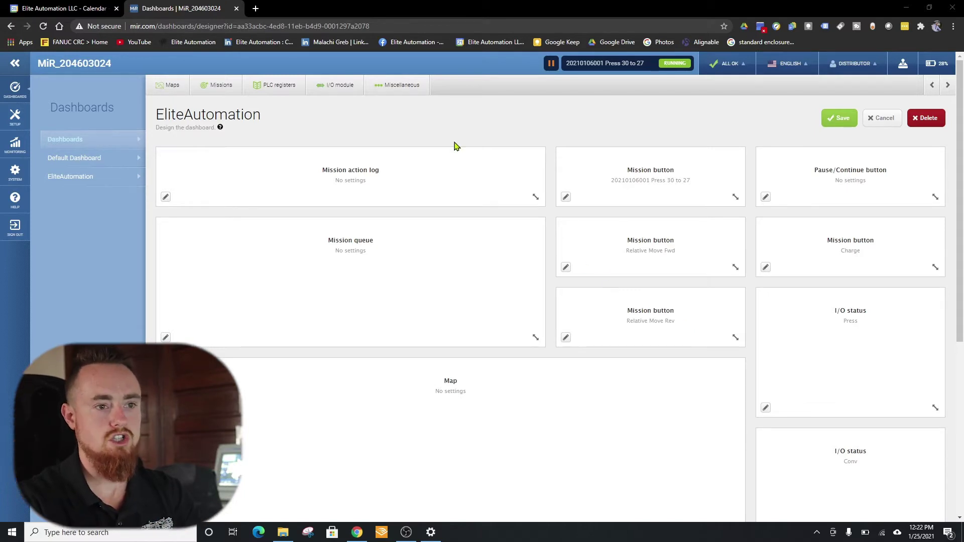
click(231, 88)
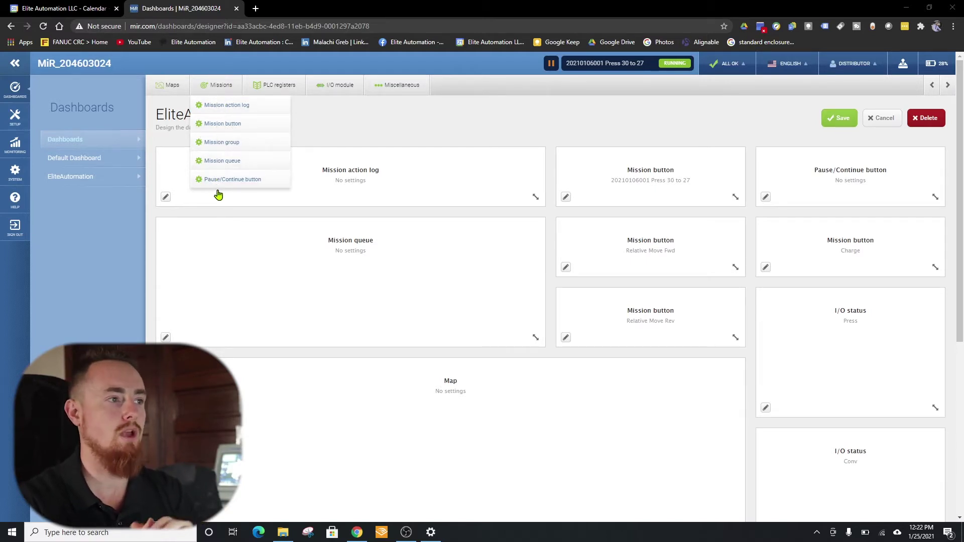
Add a Mission button widget to EliteAutomation and bring up its settings.
mouse_move(216, 89)
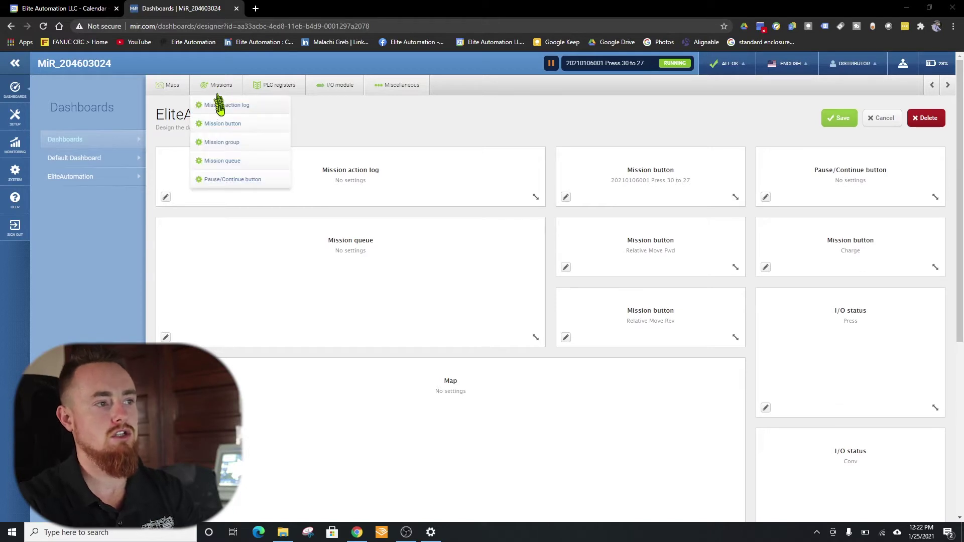
click(224, 125)
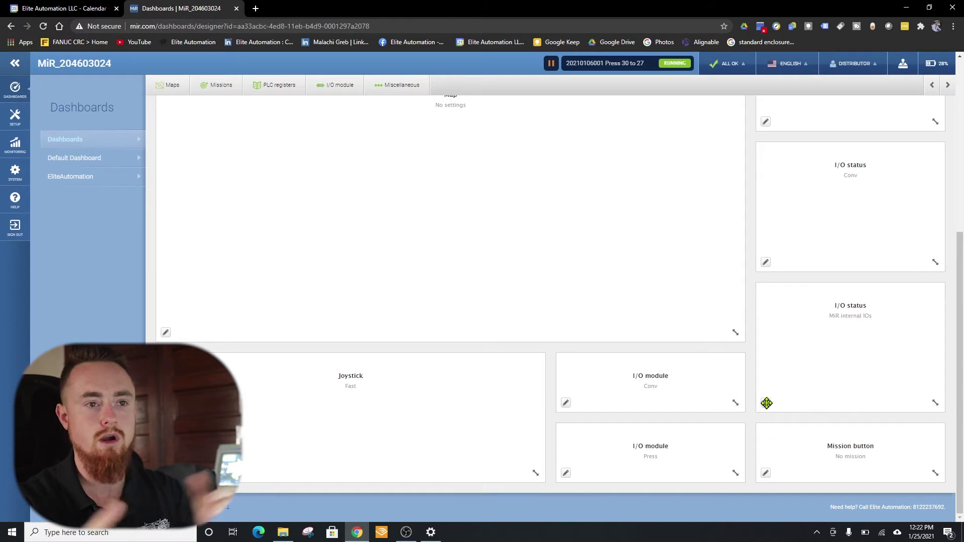
click(766, 474)
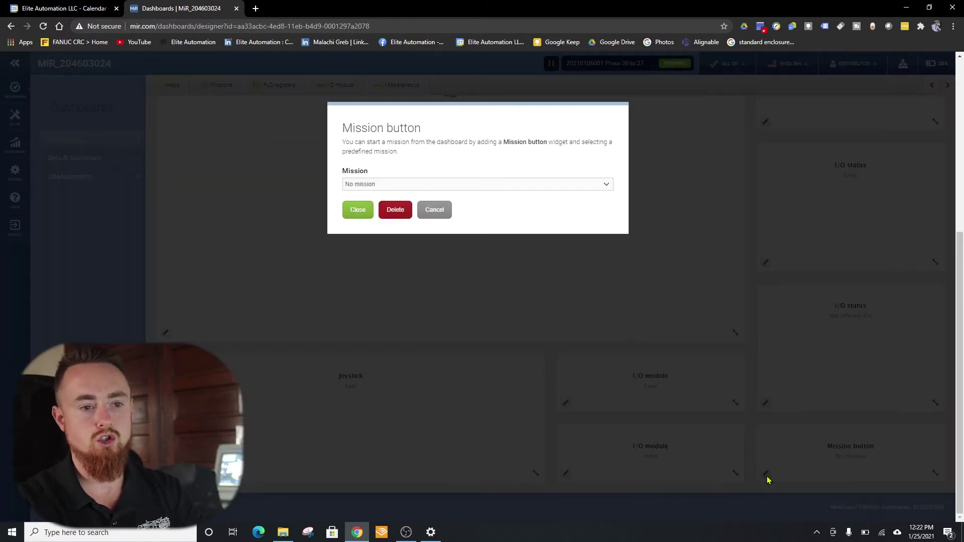
Assign the Drop off Parts EliteConv mission to the new button and close its settings.
click(605, 186)
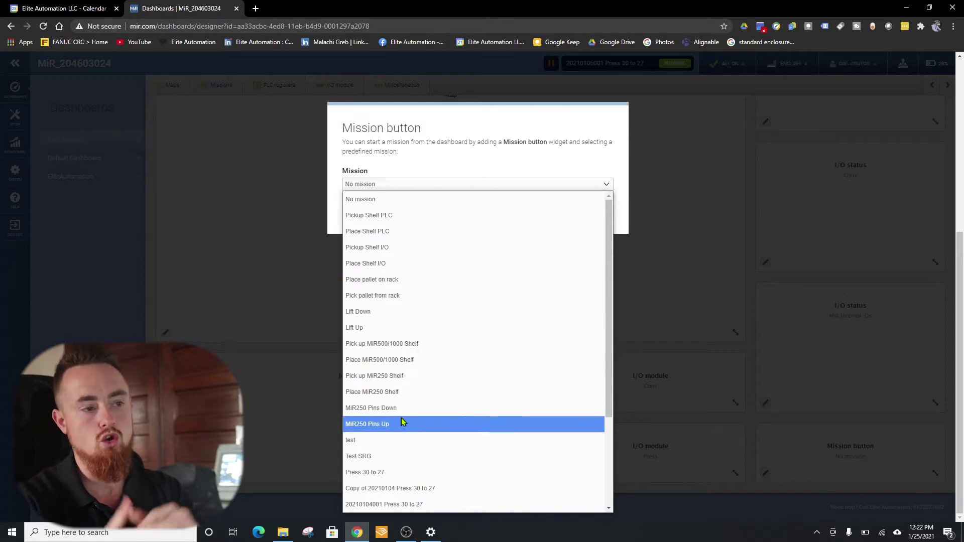
key(Down)
key(Down)
key(Down)
key(Down)
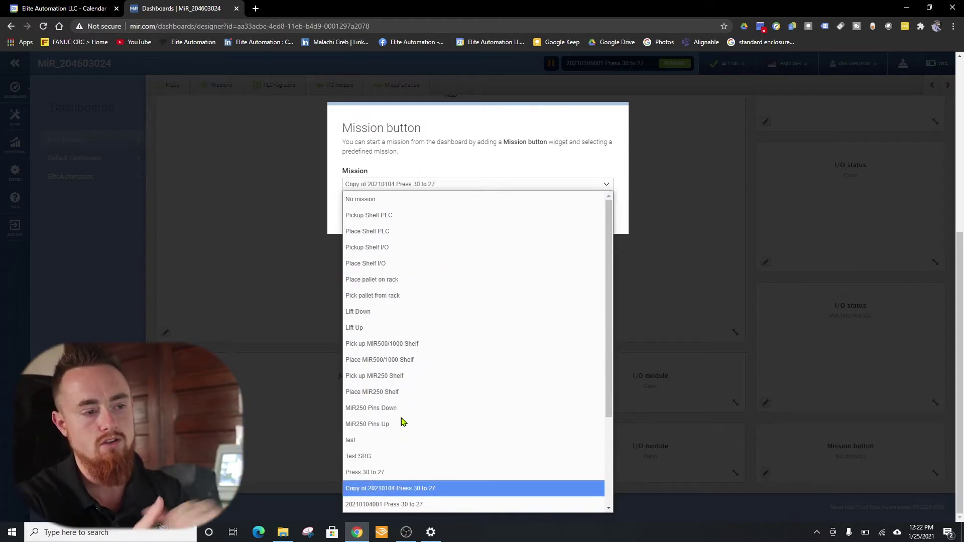
key(Down)
key(Down)
key(Down)
key(Down)
key(Down)
key(Down)
key(Down)
key(Down)
key(Down)
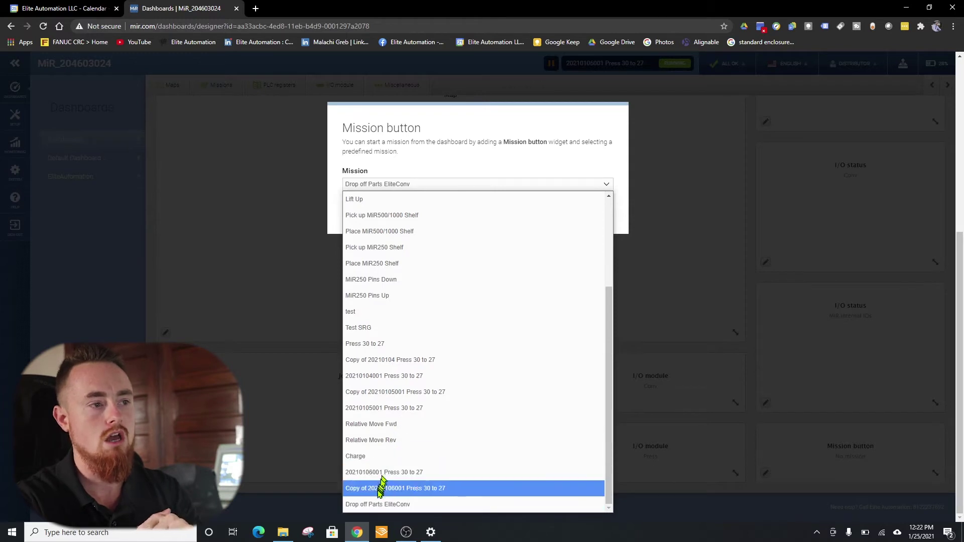
click(389, 508)
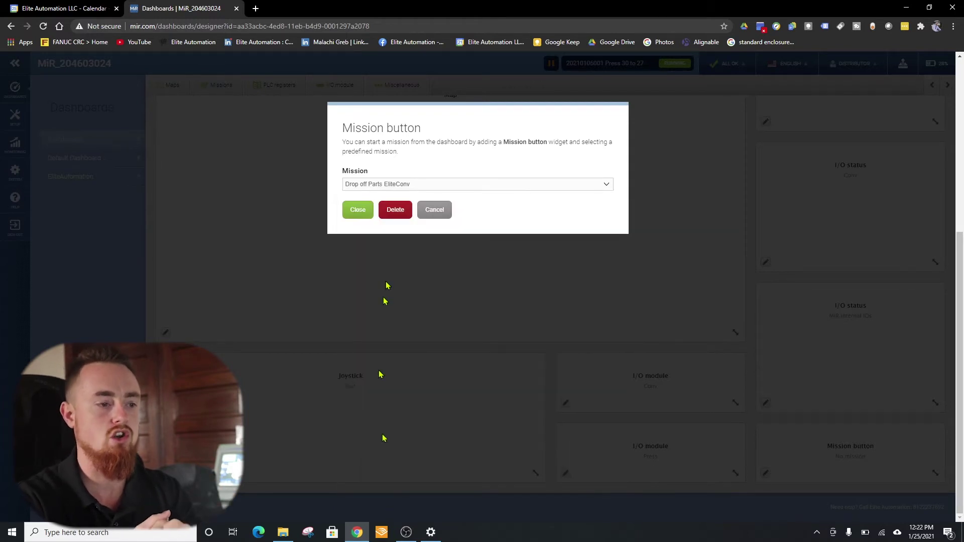
click(358, 210)
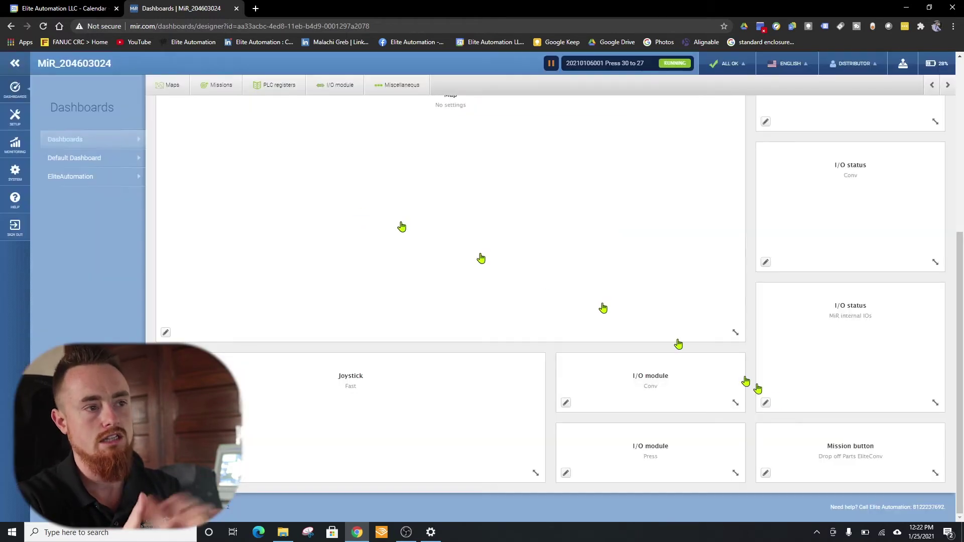
Move the Drop off Parts EliteConv button into the right column under the Charge button.
drag(828, 454, 826, 100)
drag(960, 365, 959, 253)
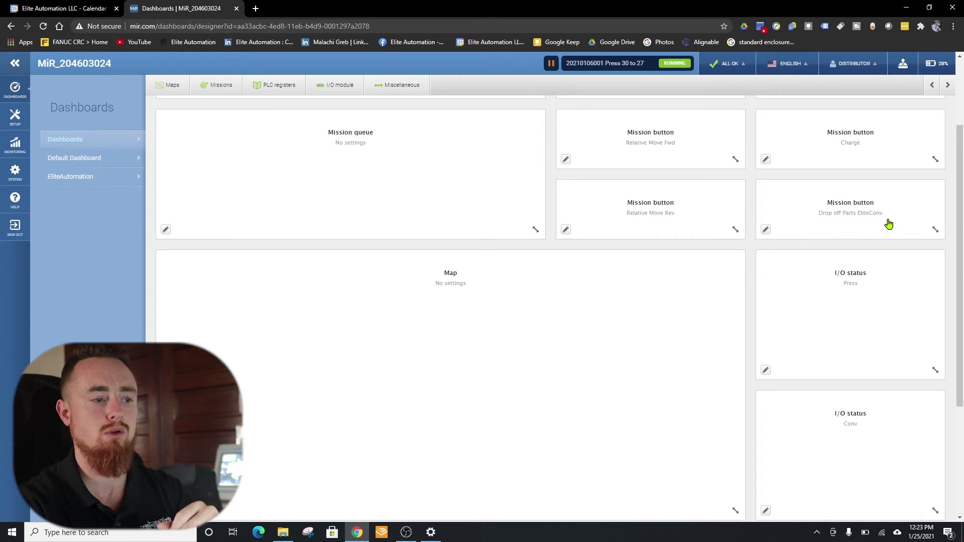
click(312, 82)
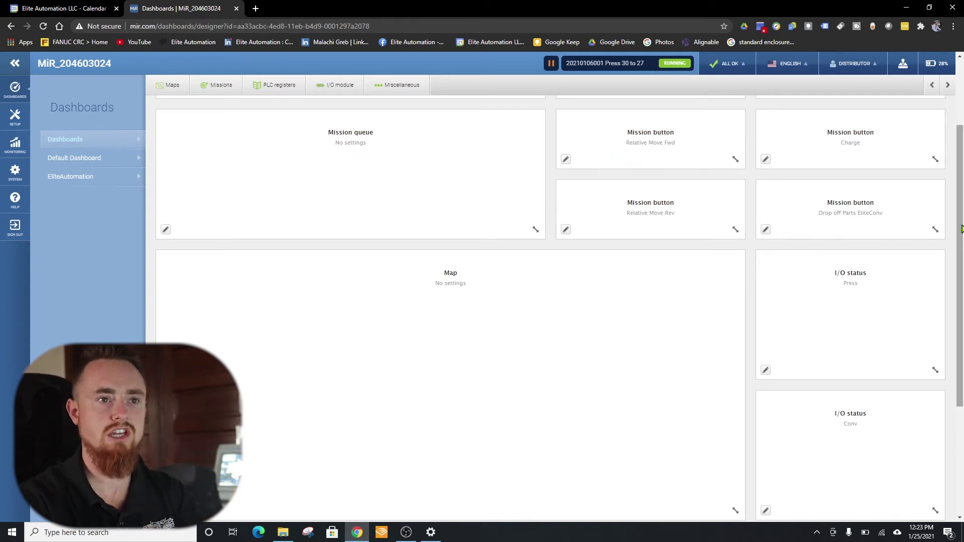
Save the EliteAutomation dashboard layout and accept the Leave site prompt.
drag(960, 229, 953, 131)
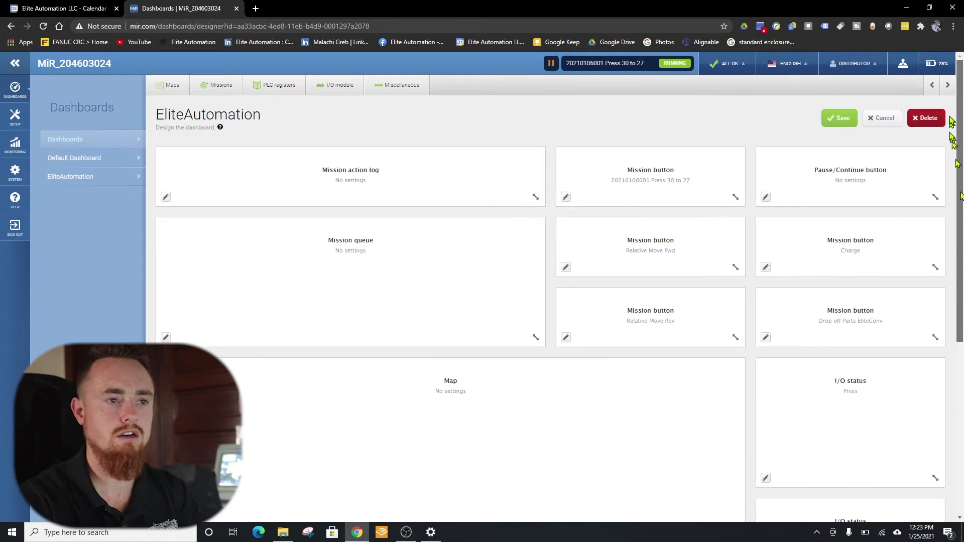
click(841, 123)
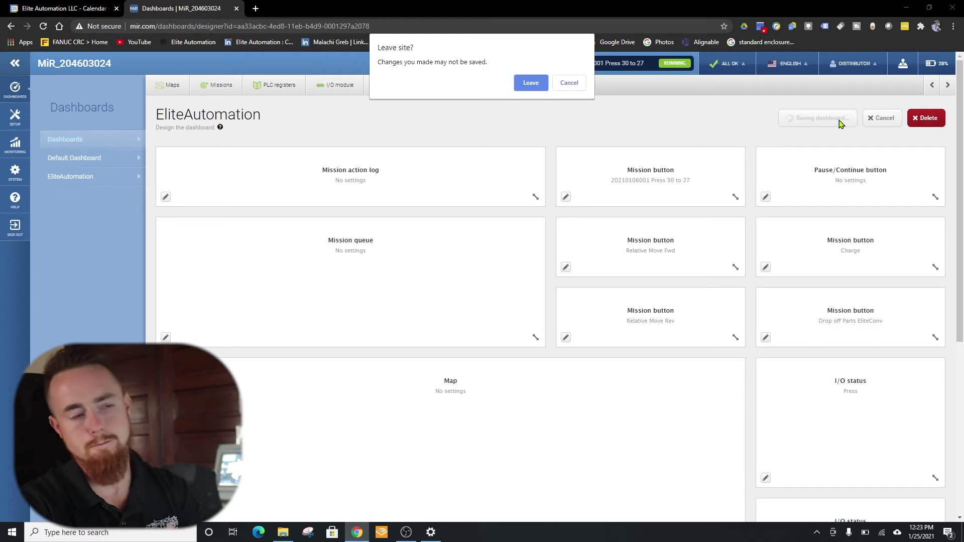
click(533, 89)
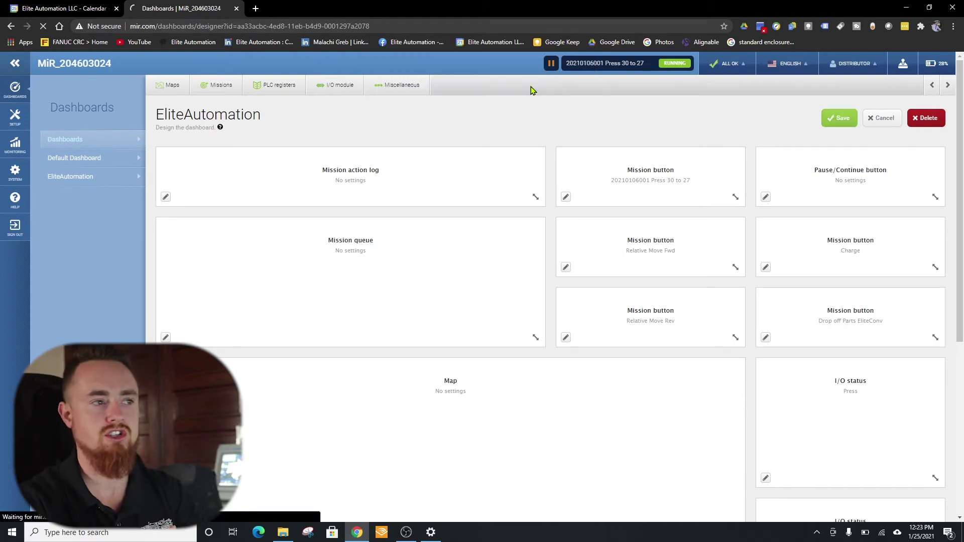